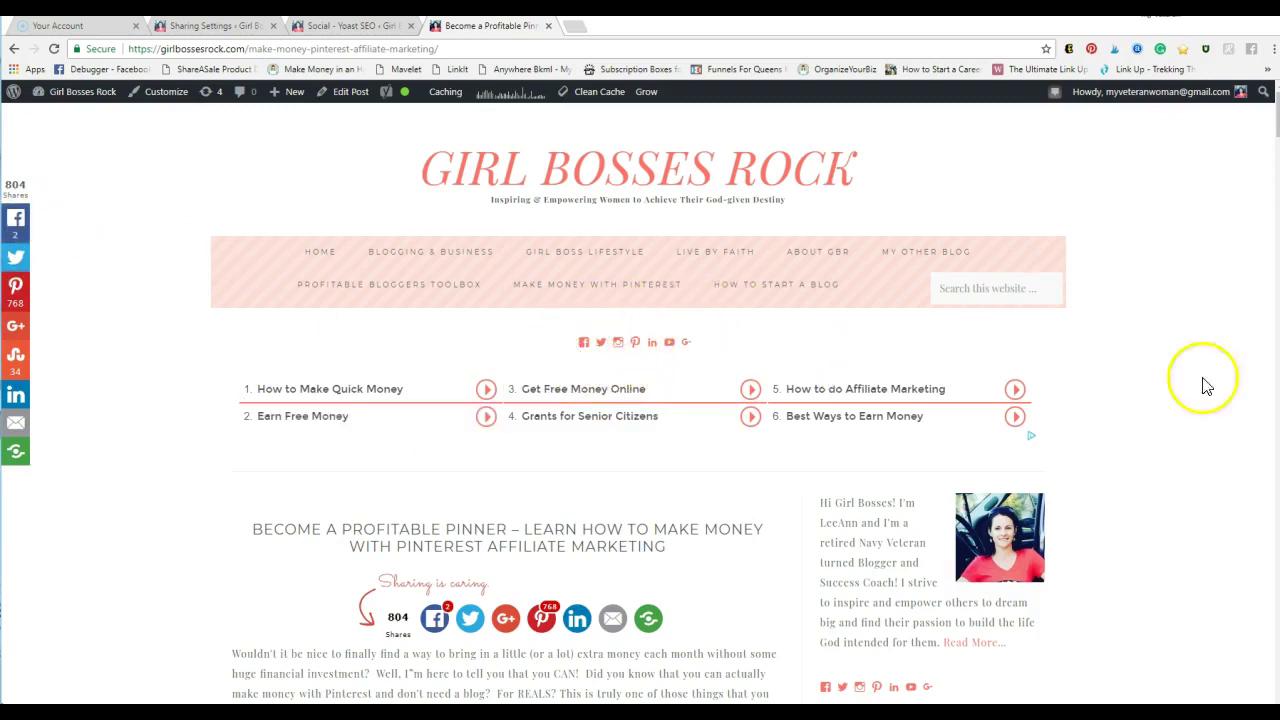
Scroll through the live Profitable Pinner post and launch the Customizer from the admin toolbar
scroll(1190, 388, down, 15)
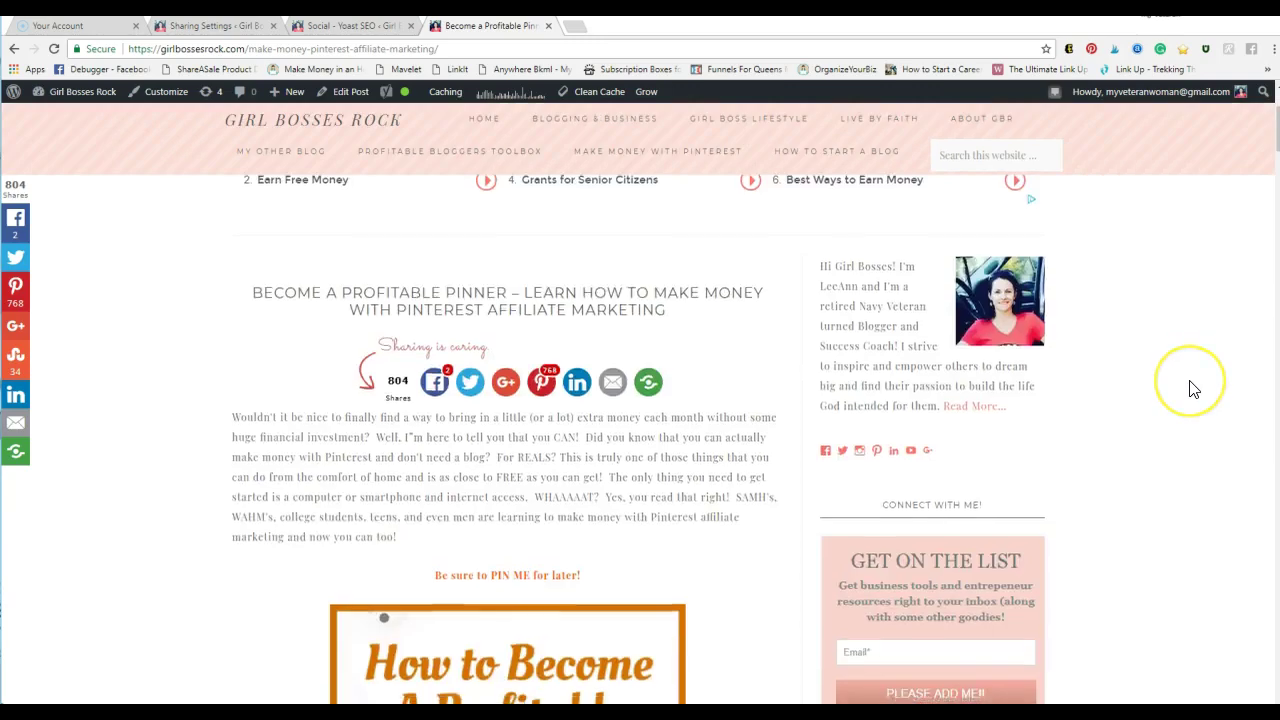
scroll(1190, 388, down, 4)
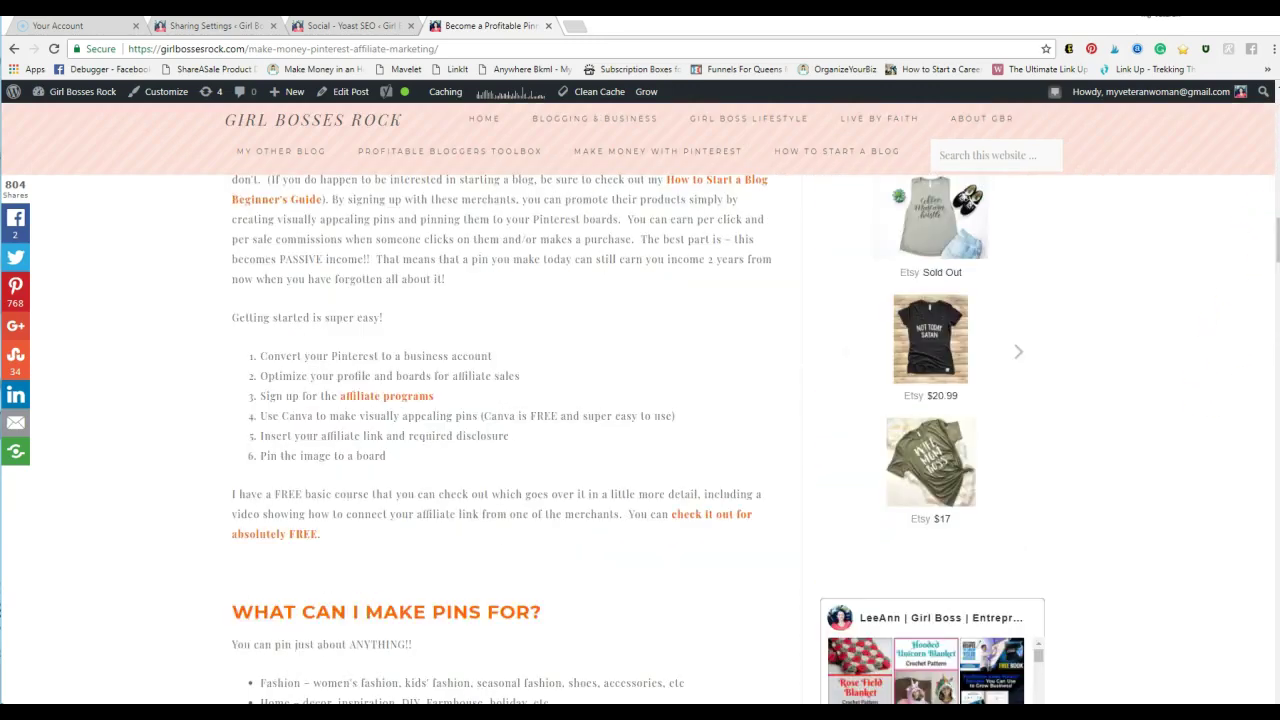
drag(1276, 238, 1243, 100)
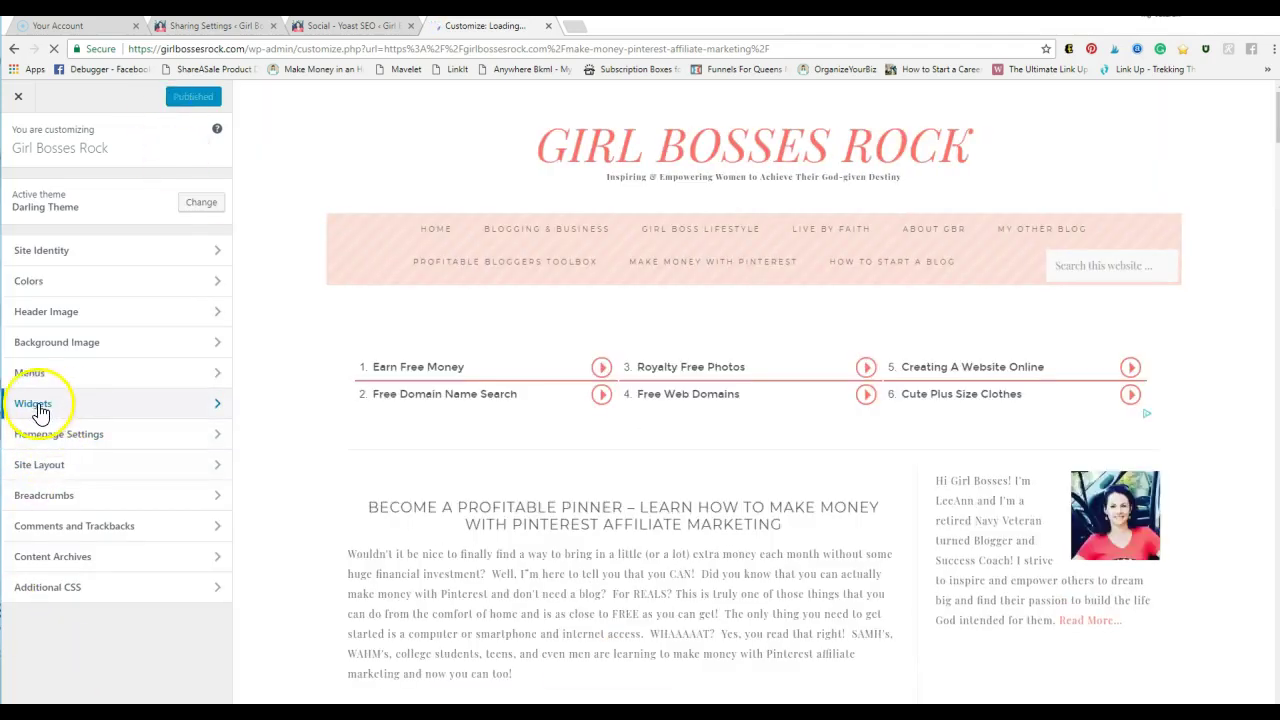
Go to Widgets and open the Primary Sidebar widget area in the Customizer
click(40, 406)
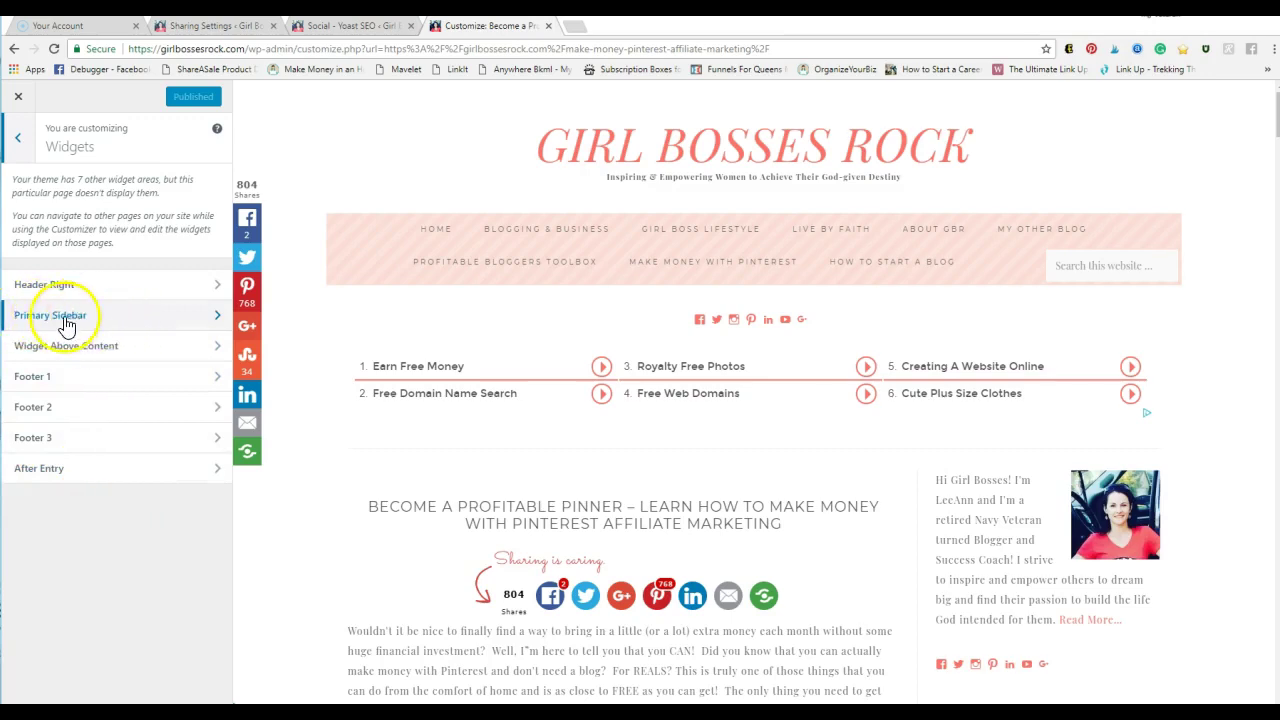
click(42, 318)
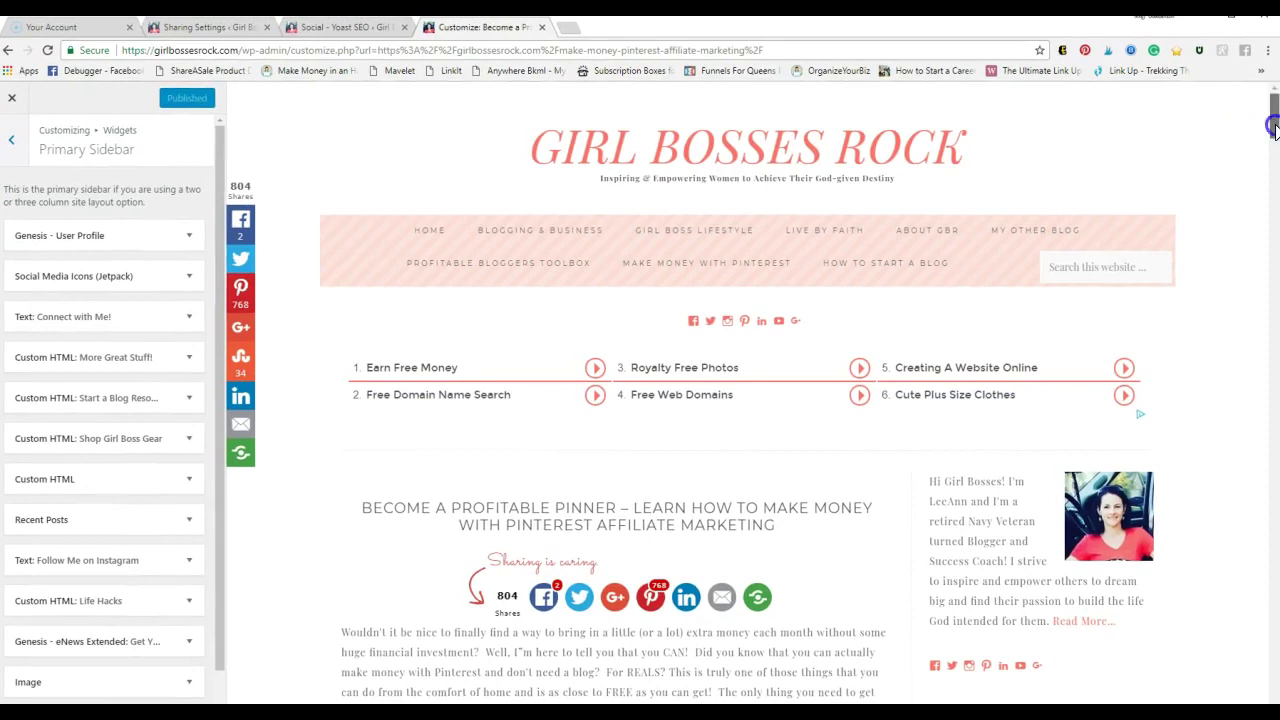
mouse_move(1273, 128)
mouse_down()
mouse_move(1273, 157)
mouse_move(1273, 142)
mouse_up()
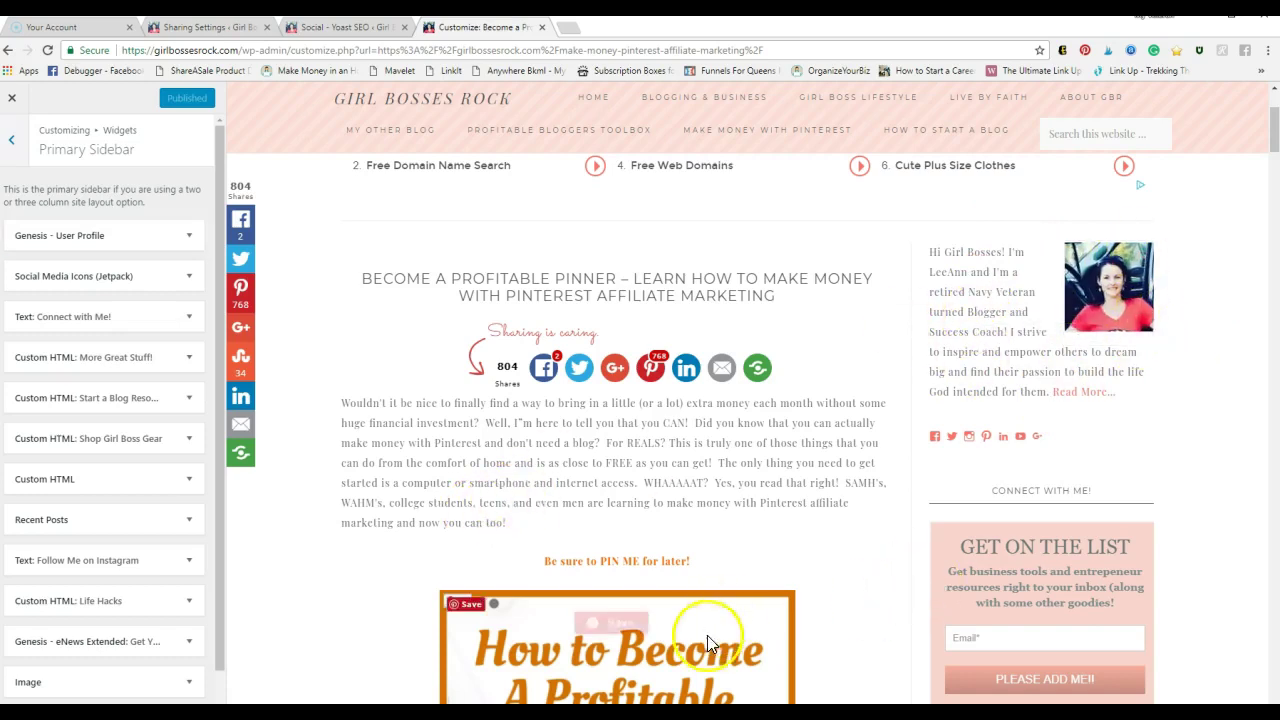
scroll(831, 540, up, 2)
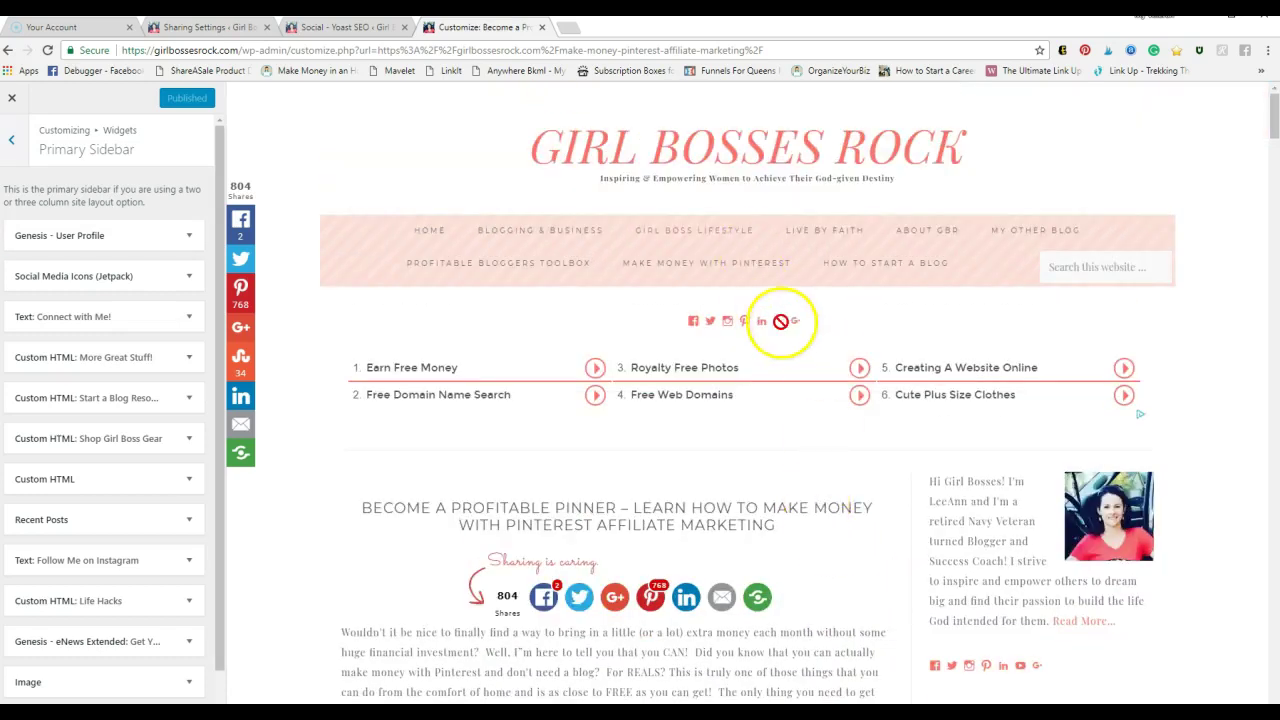
drag(1274, 115, 1274, 457)
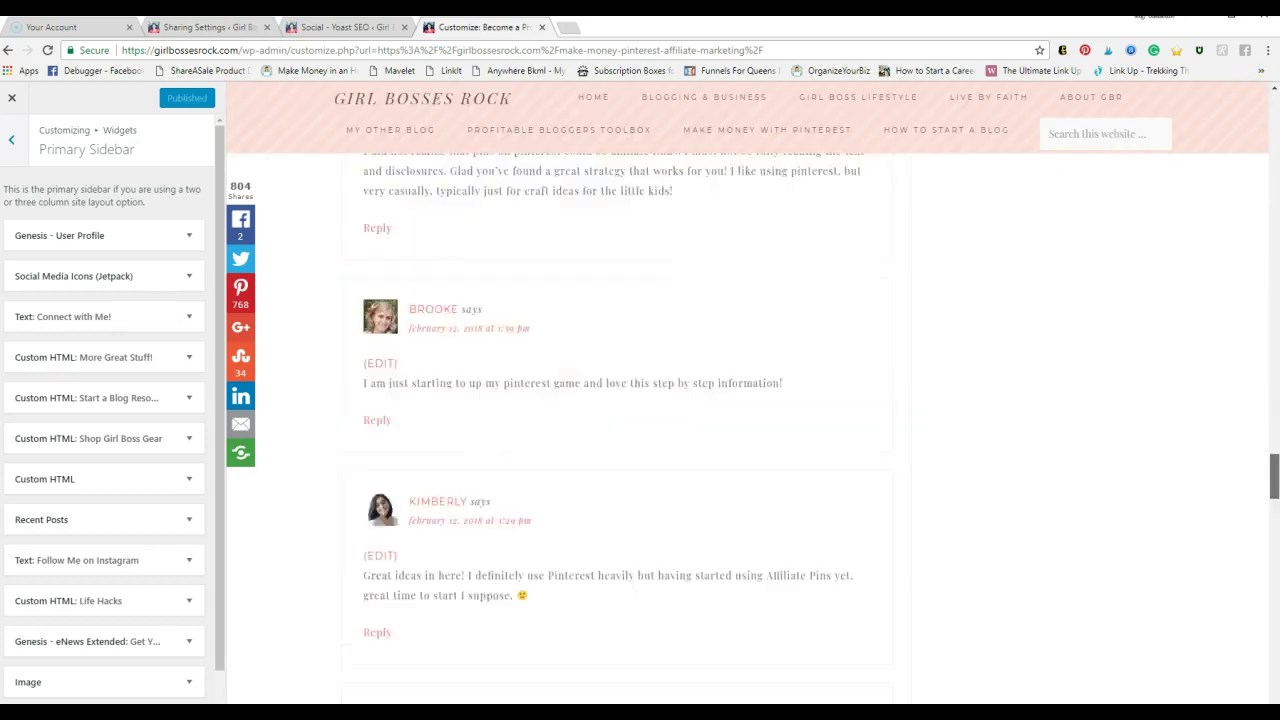
scroll(672, 398, up, 5)
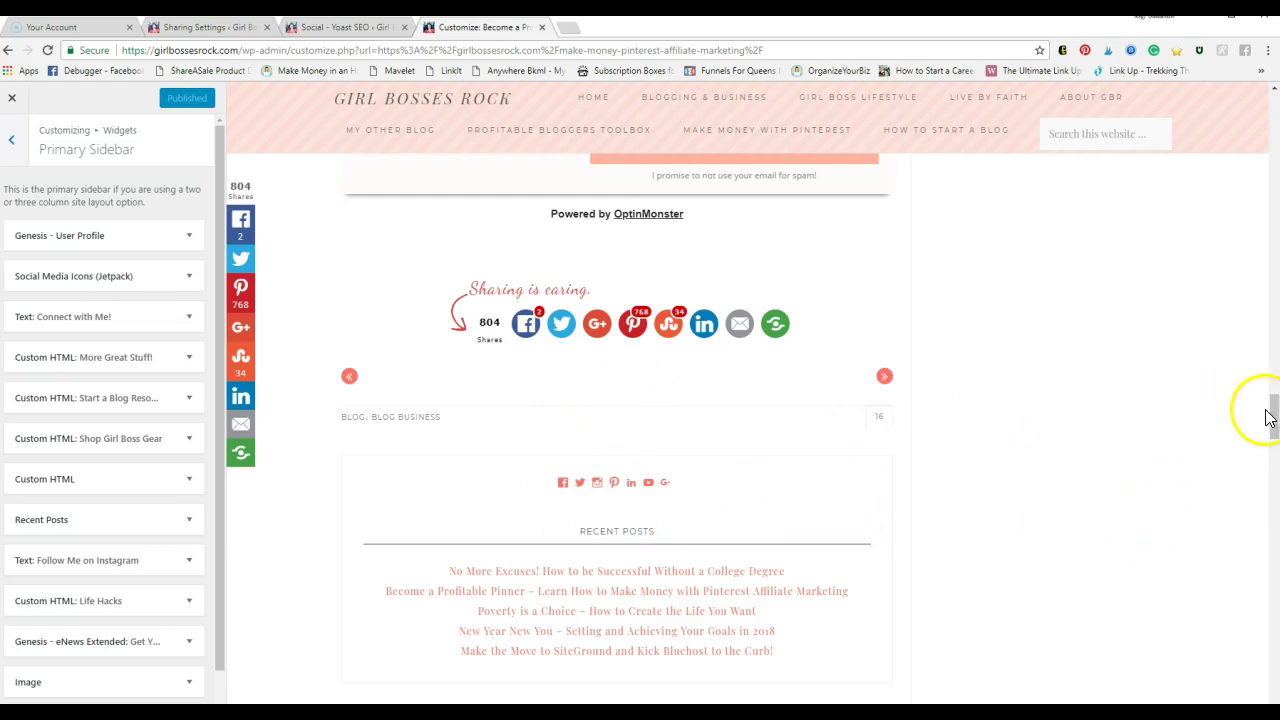
drag(1274, 413, 1266, 640)
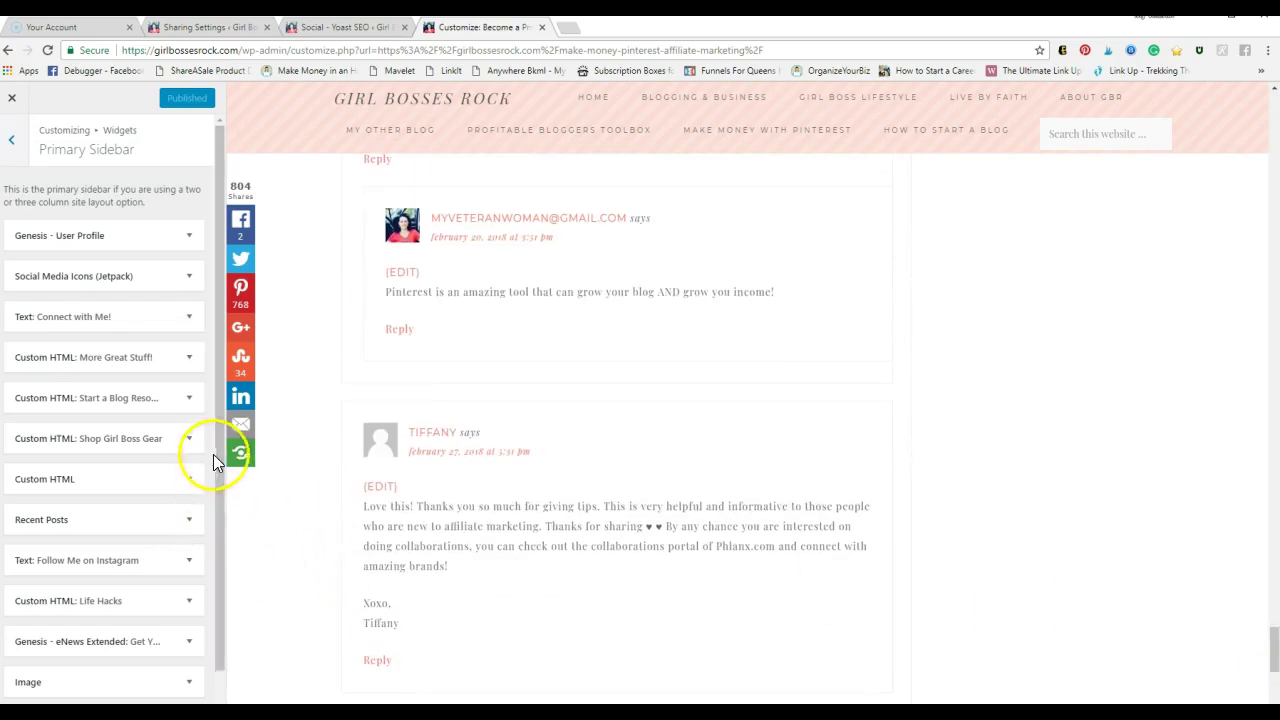
scroll(216, 470, down, 2)
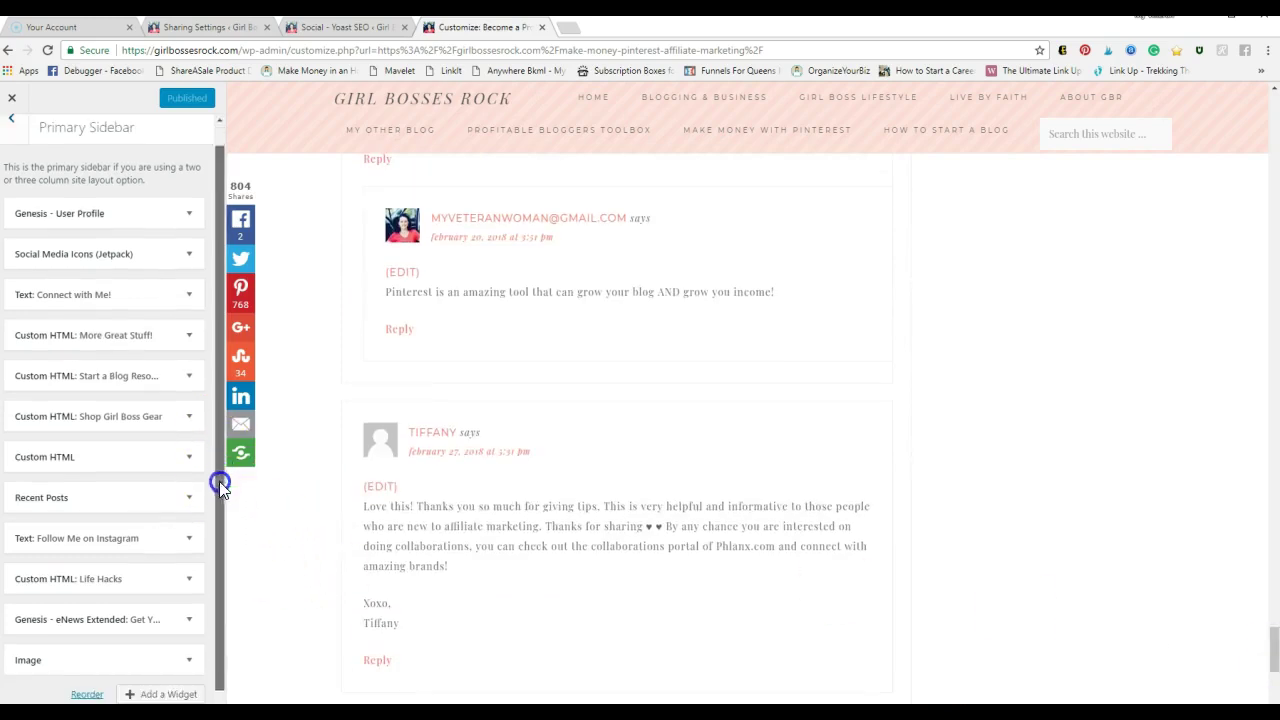
Bring up the available widgets list and scroll to Social Media Icons (Jetpack)
click(158, 688)
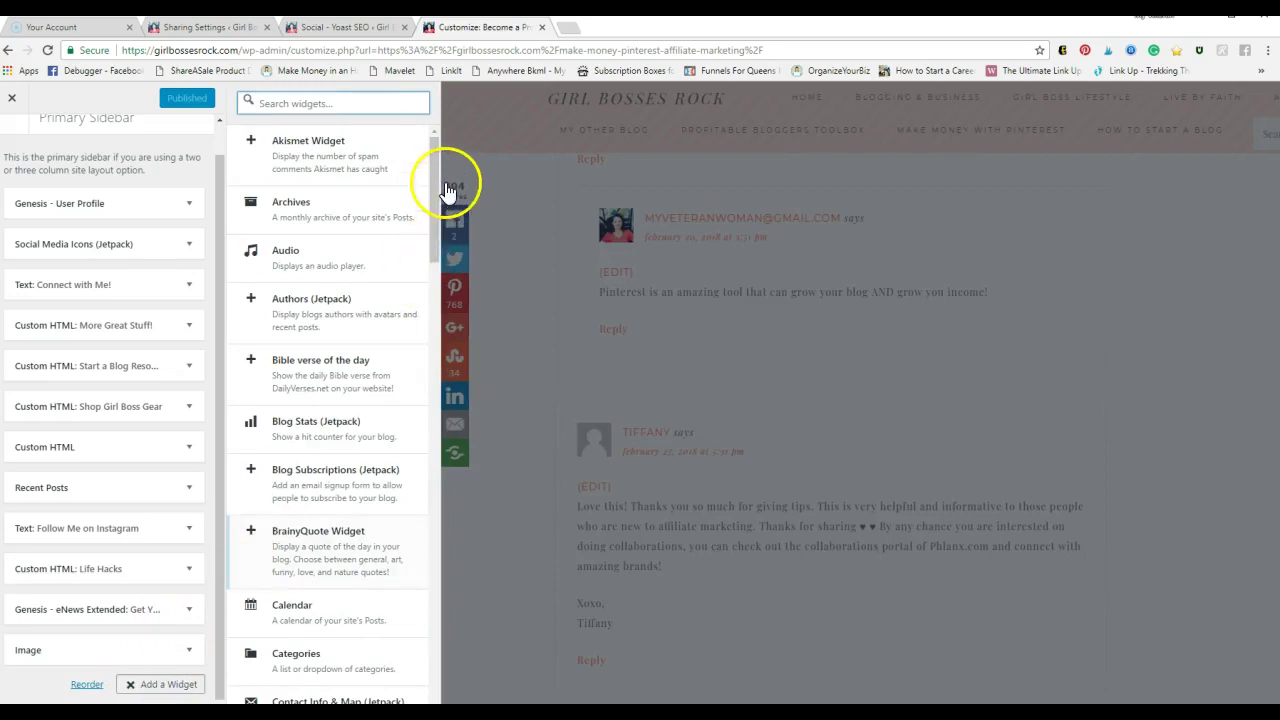
drag(433, 180, 451, 651)
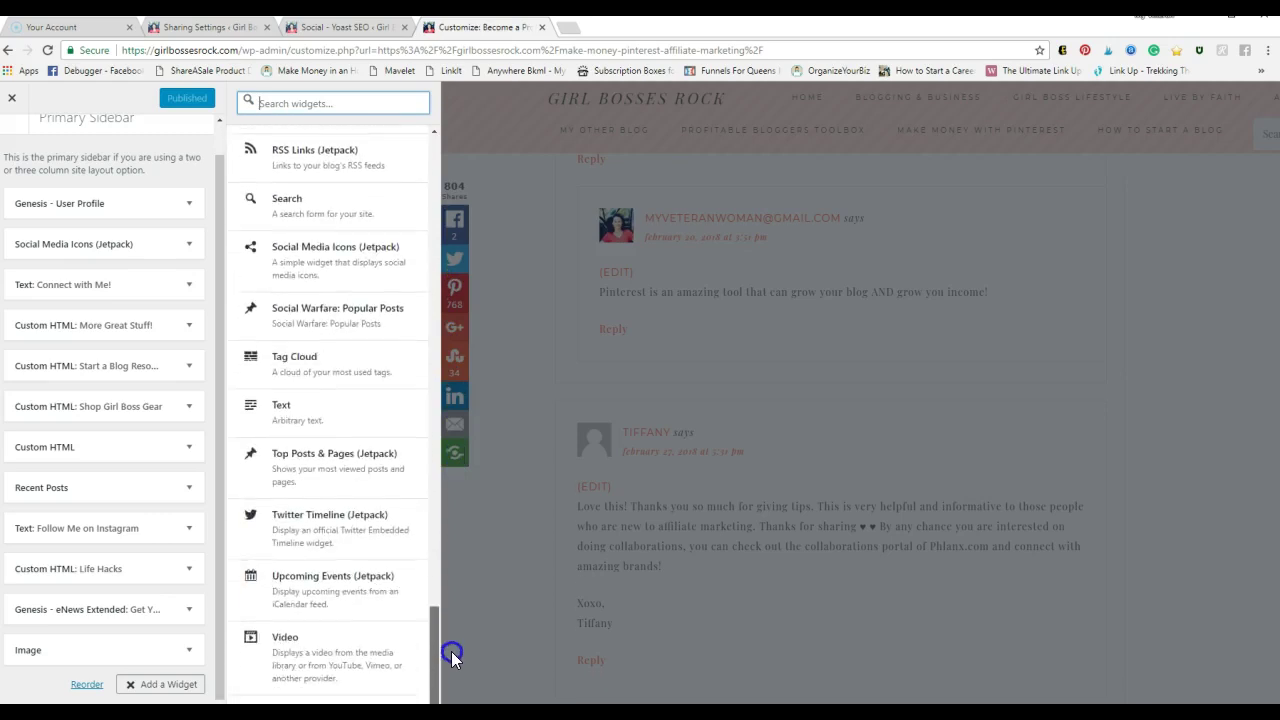
Insert Social Media Icons (Jetpack) and reveal its 'Social' title and Facebook-to-Tumblr username fields
click(321, 267)
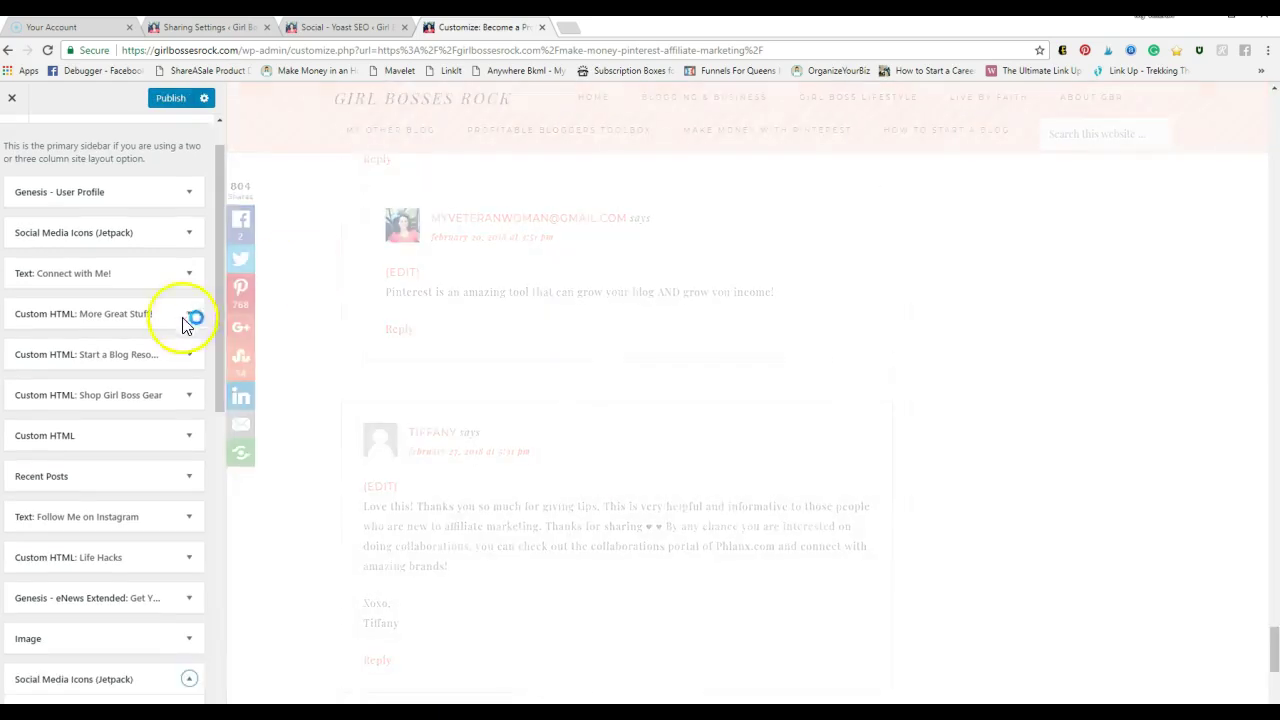
scroll(183, 380, down, 2)
scroll(174, 371, up, 3)
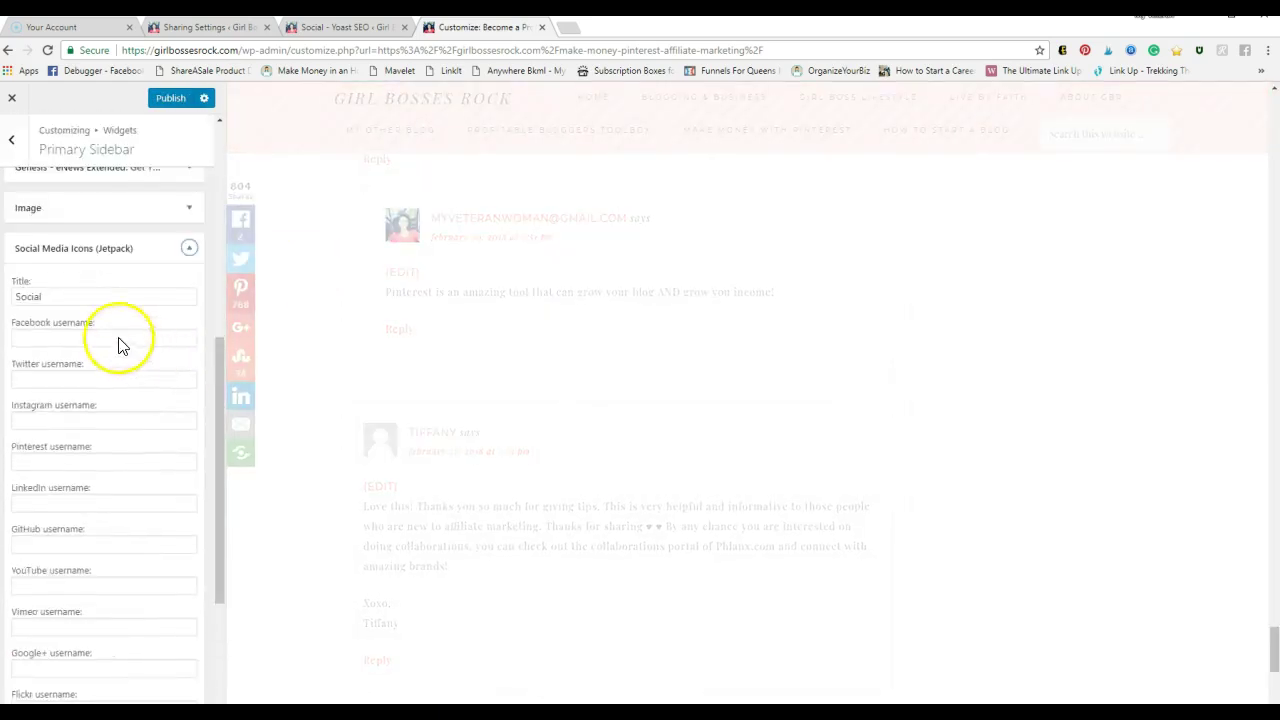
scroll(176, 505, down, 3)
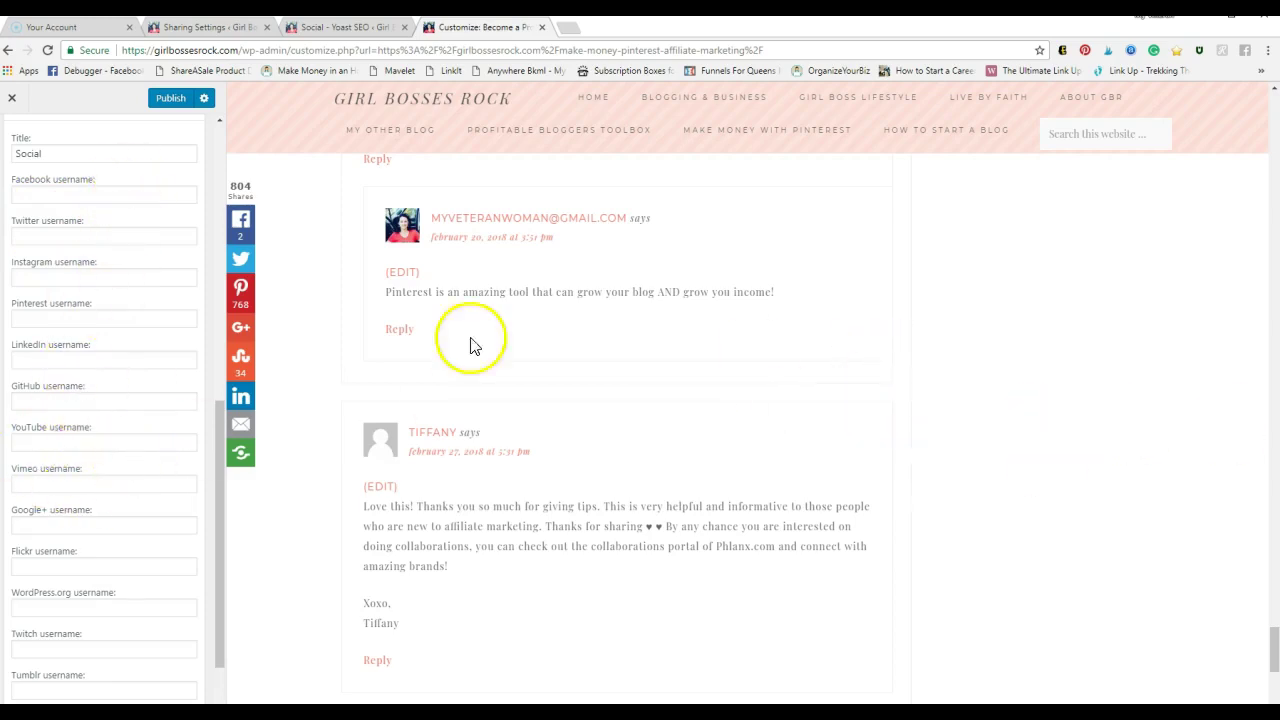
Back out of the Primary Sidebar to the main Customizer sections
click(12, 103)
click(743, 137)
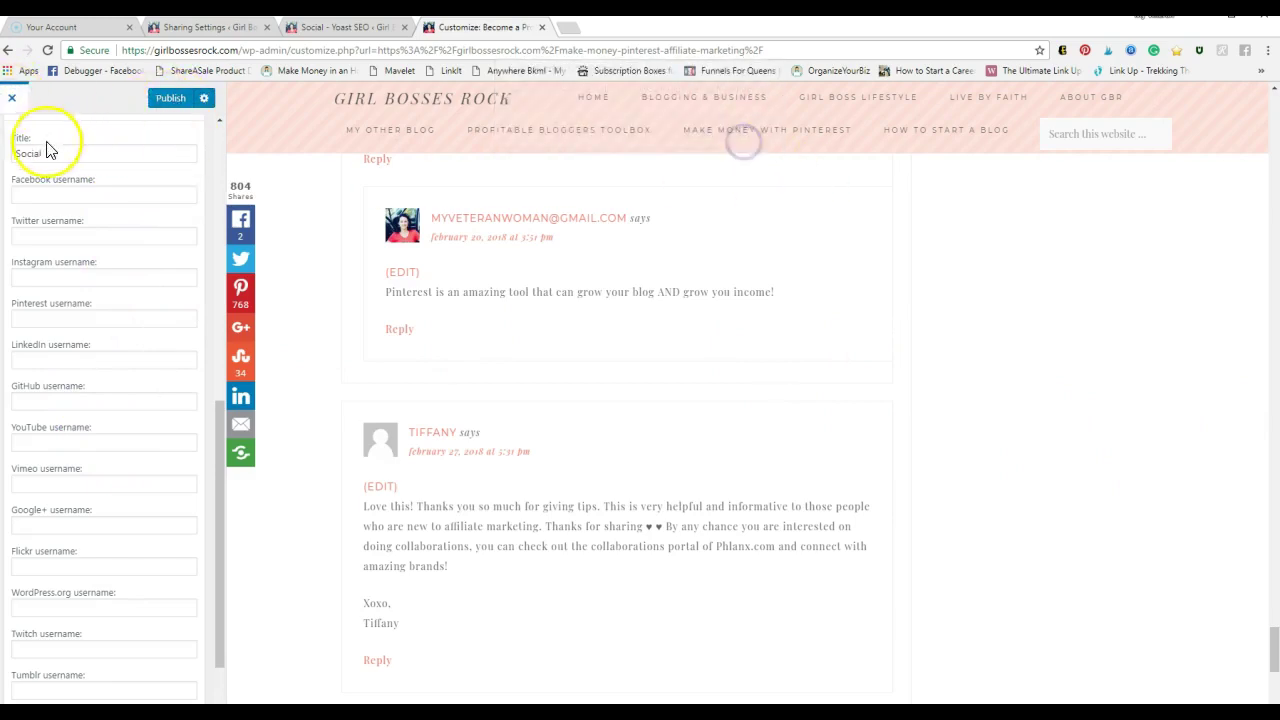
scroll(114, 197, up, 6)
scroll(20, 175, up, 1)
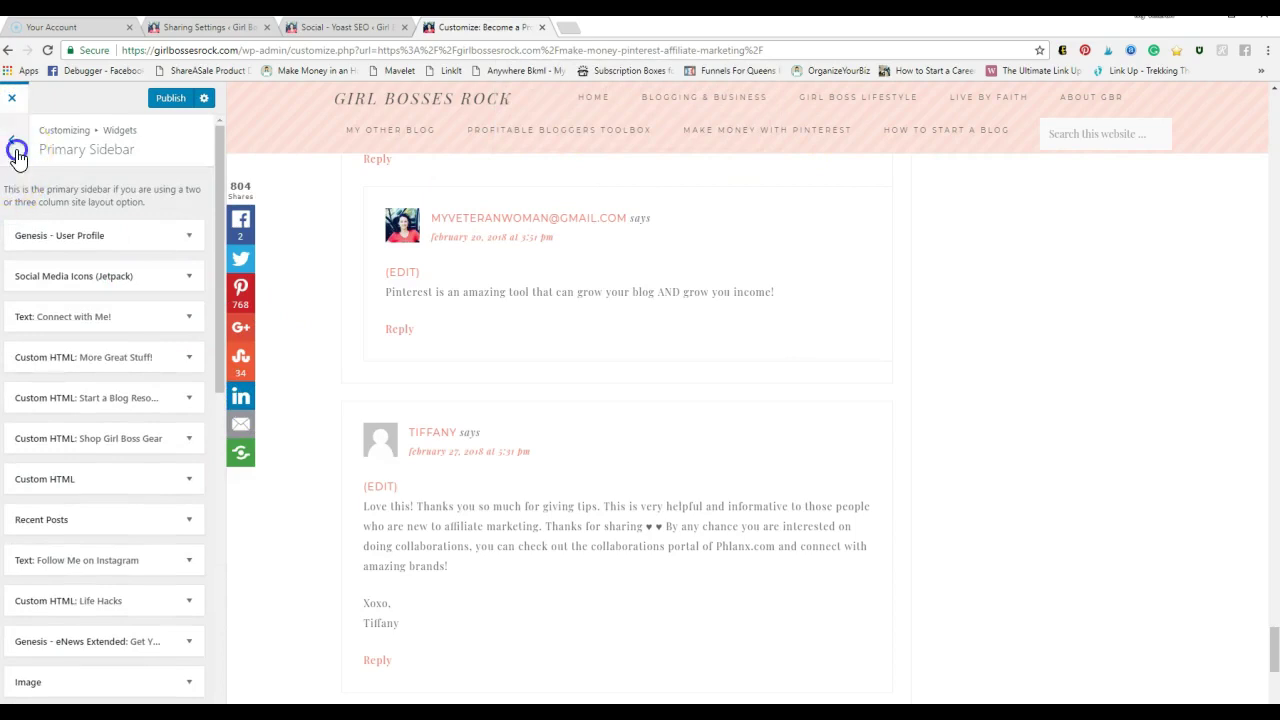
click(16, 150)
click(10, 148)
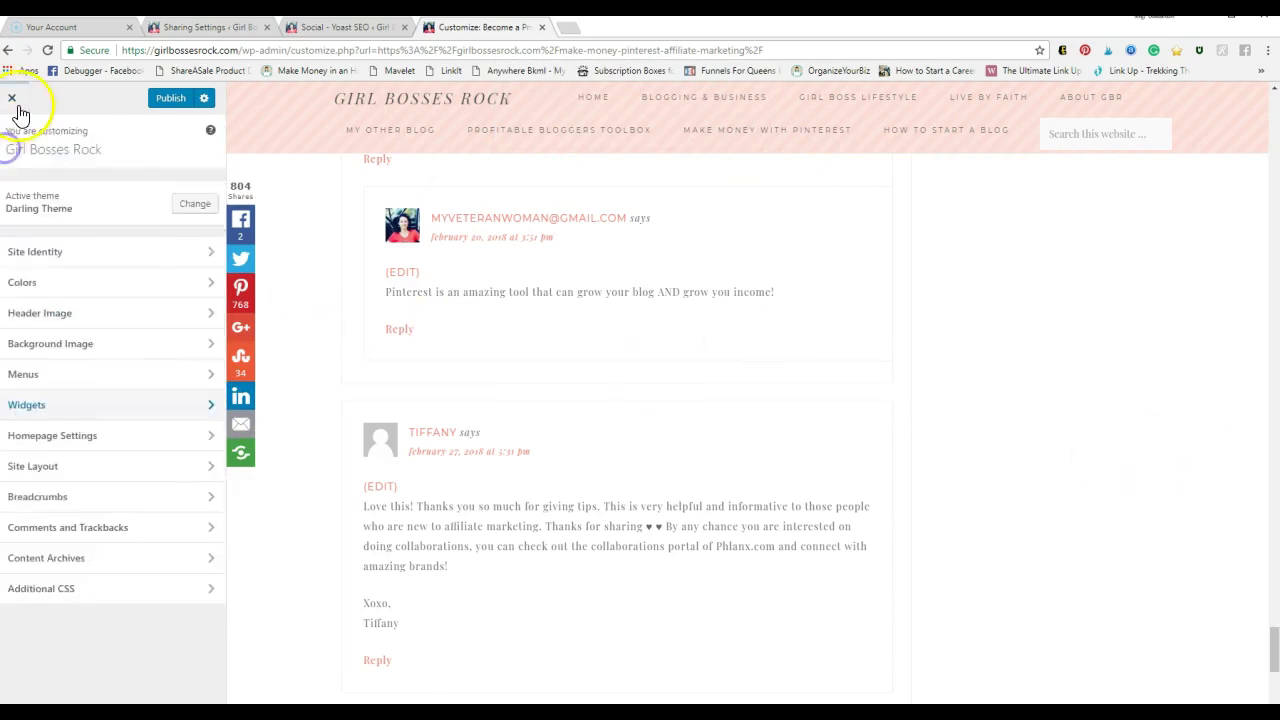
Exit the Customizer without saving and scroll the live post to its sidebar social icons
click(12, 98)
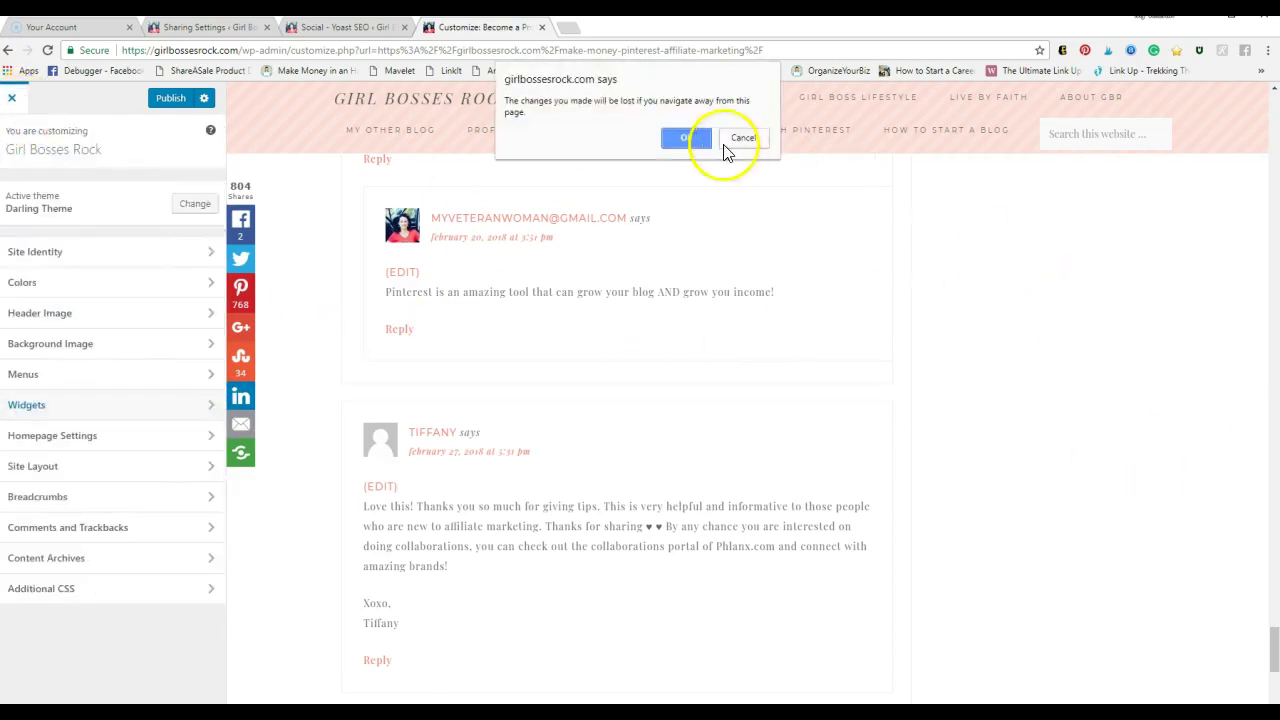
click(682, 134)
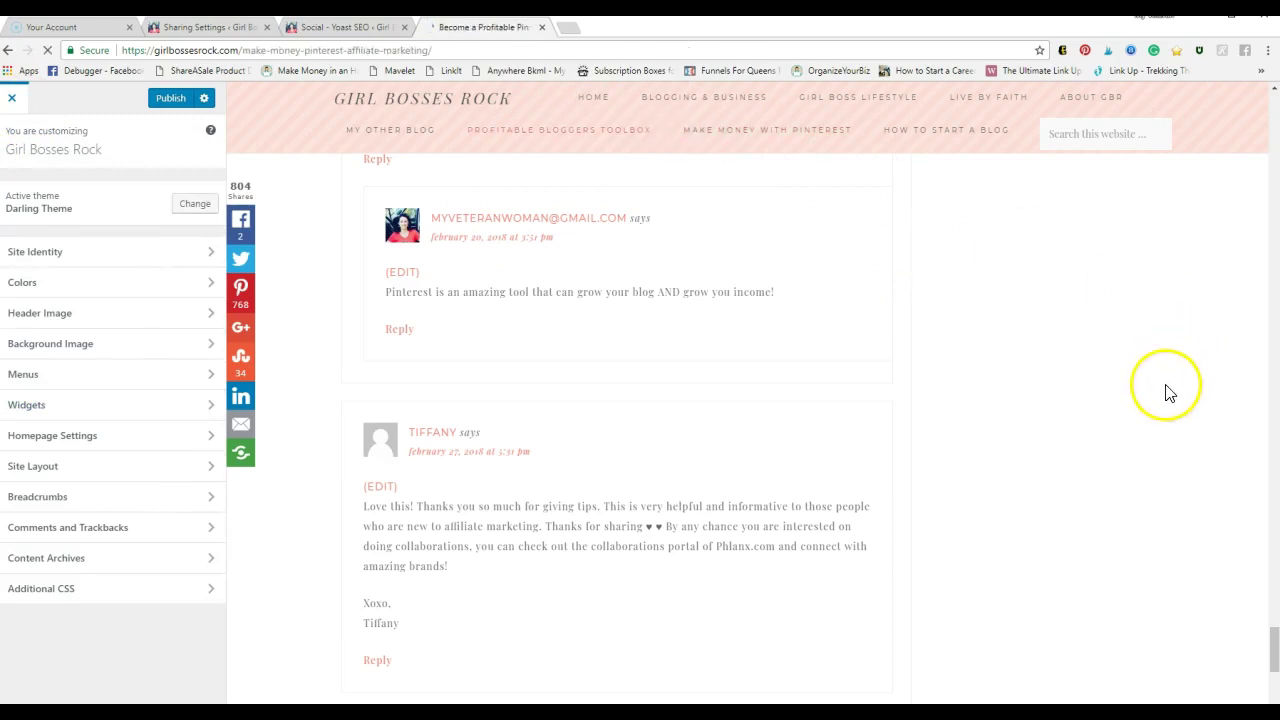
scroll(1194, 386, down, 4)
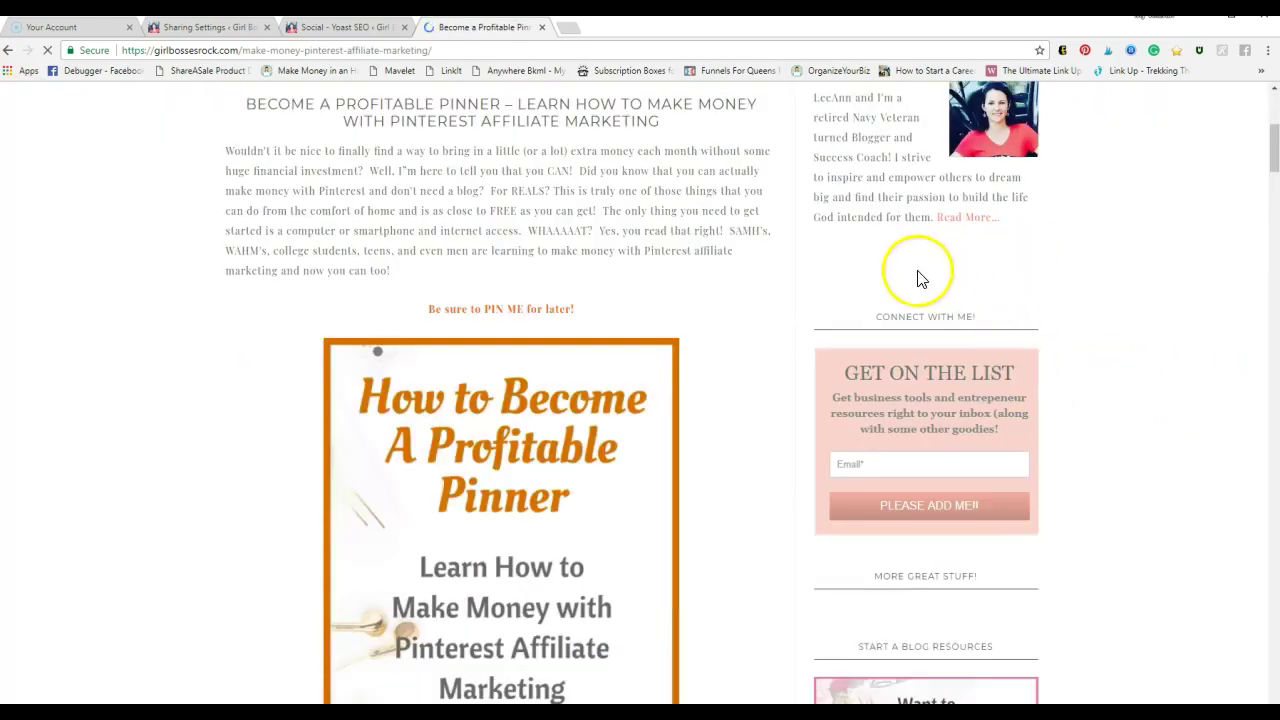
scroll(1149, 491, down, 3)
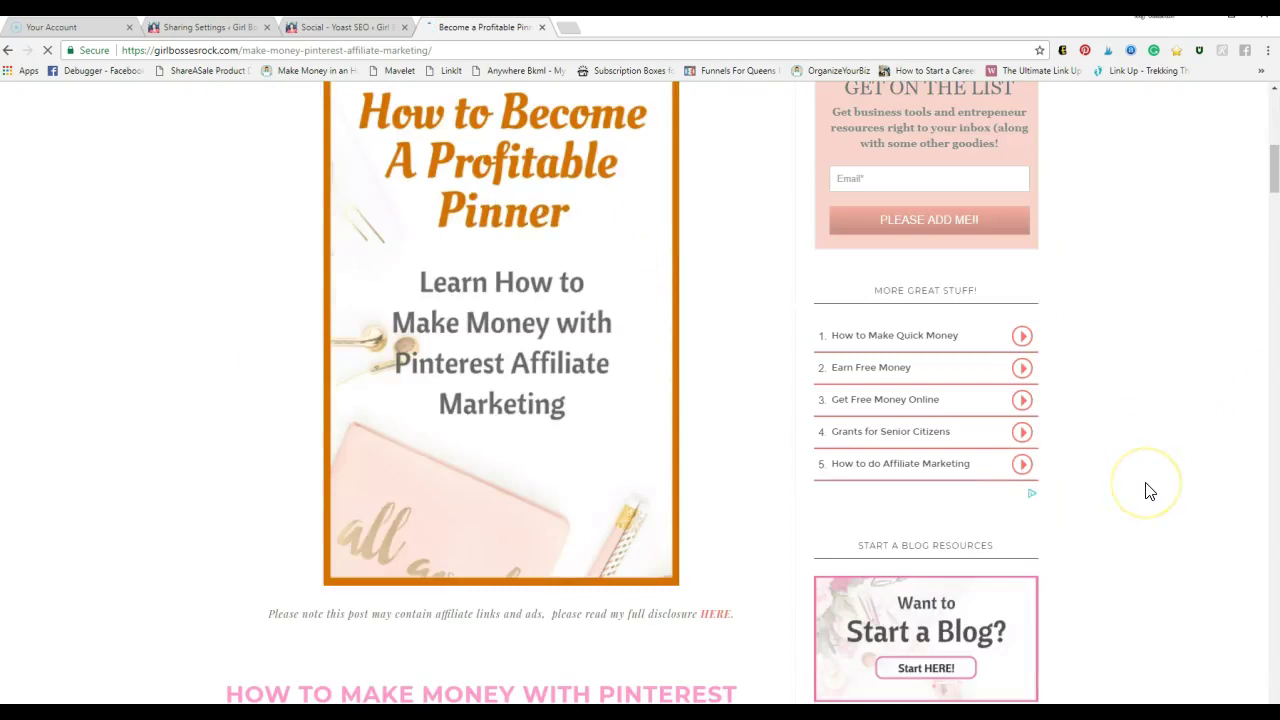
scroll(1146, 491, up, 4)
scroll(1200, 390, down, 1)
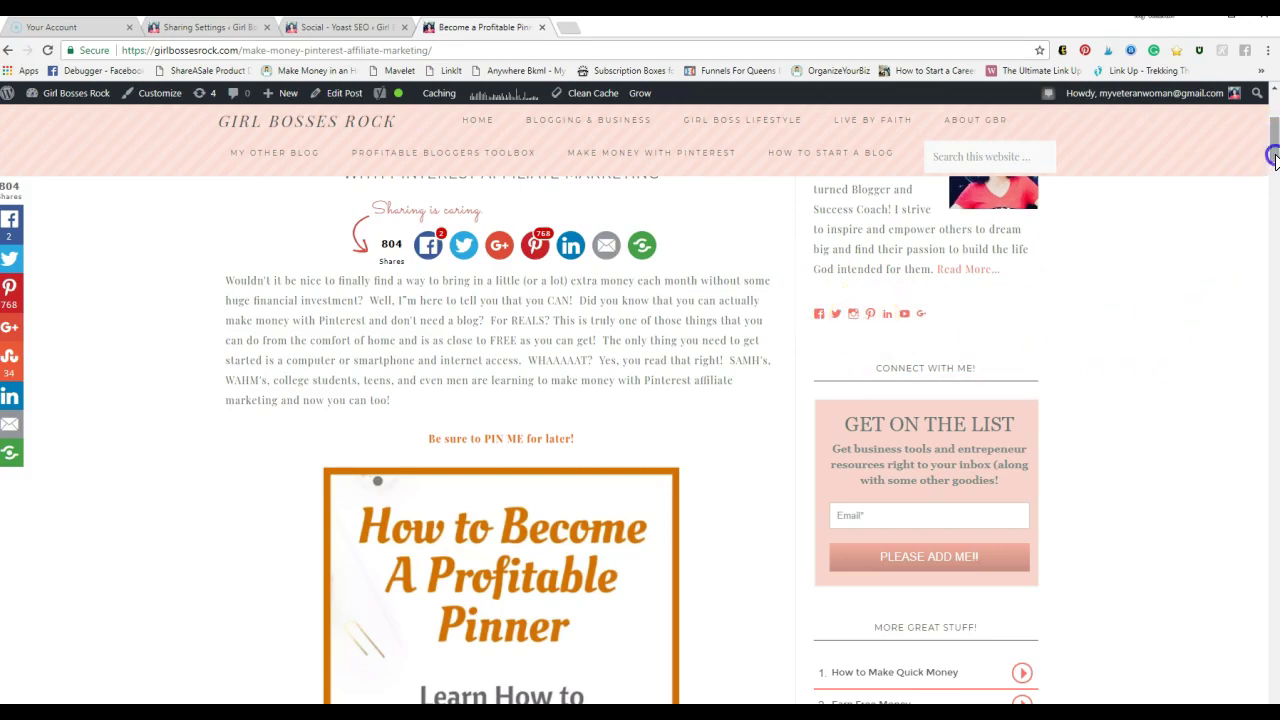
drag(1273, 158, 1274, 112)
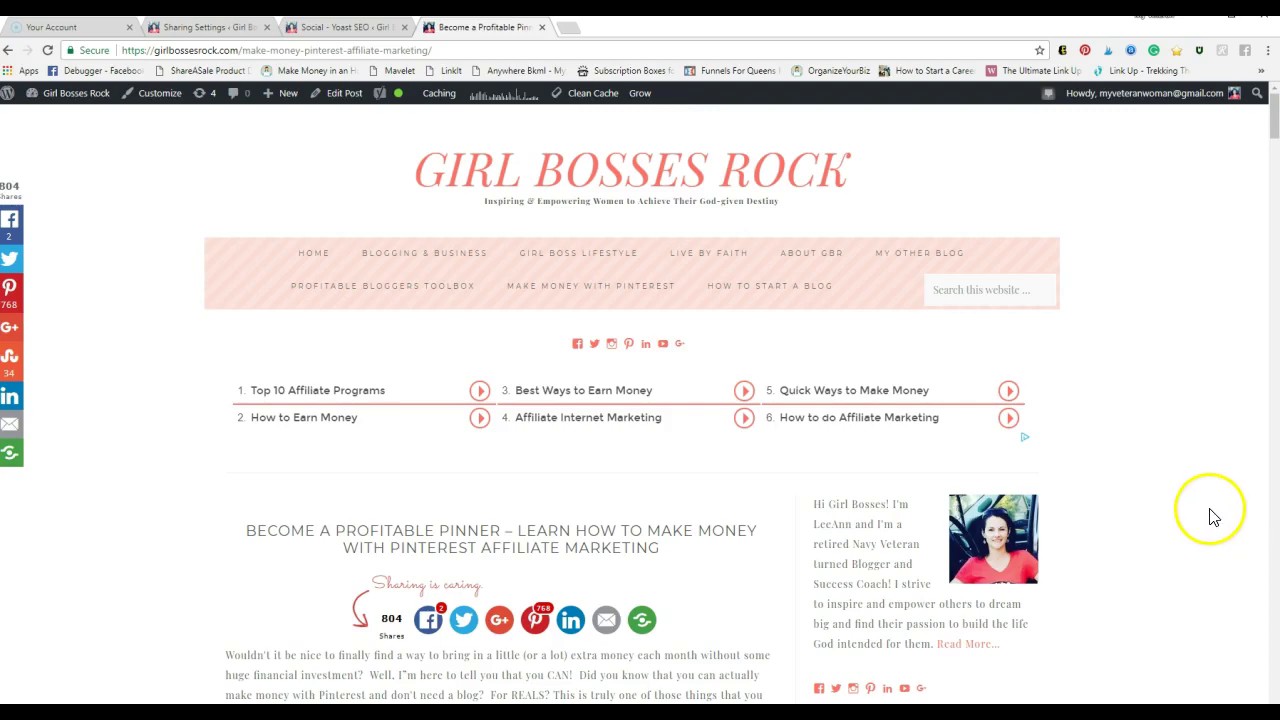
scroll(940, 526, down, 15)
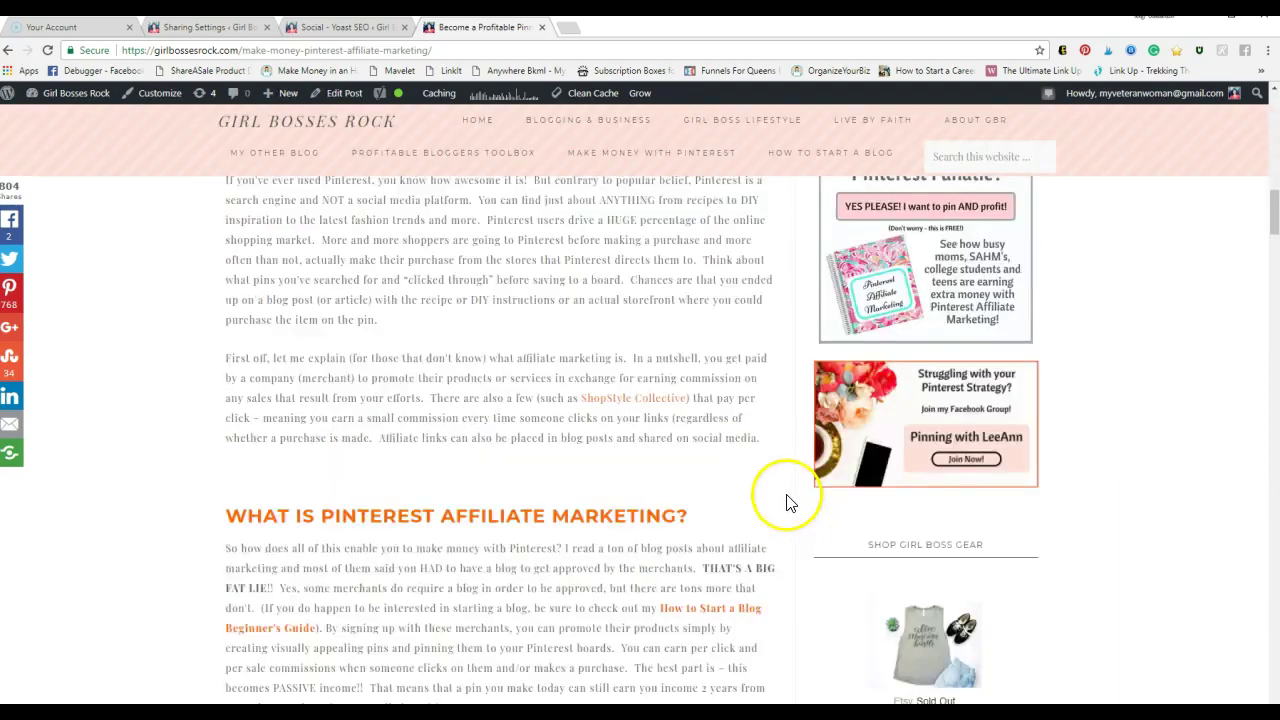
scroll(786, 502, down, 15)
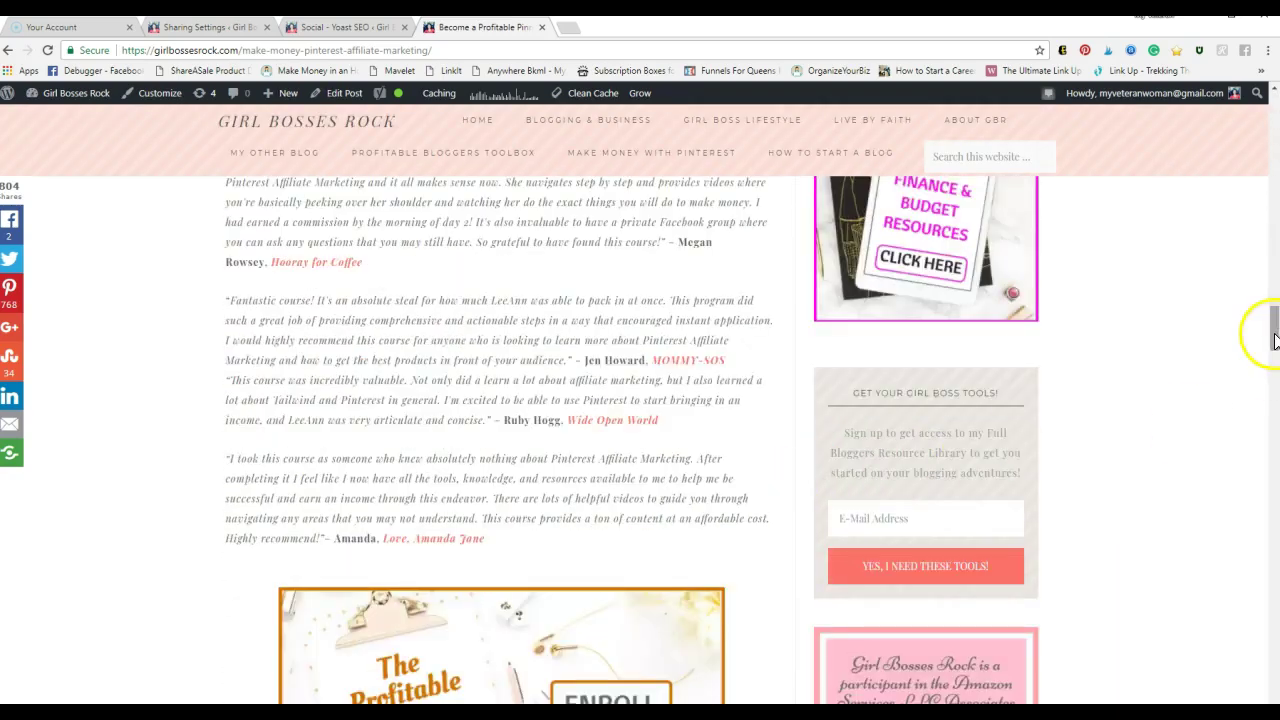
drag(1274, 340, 1266, 430)
scroll(729, 571, down, 10)
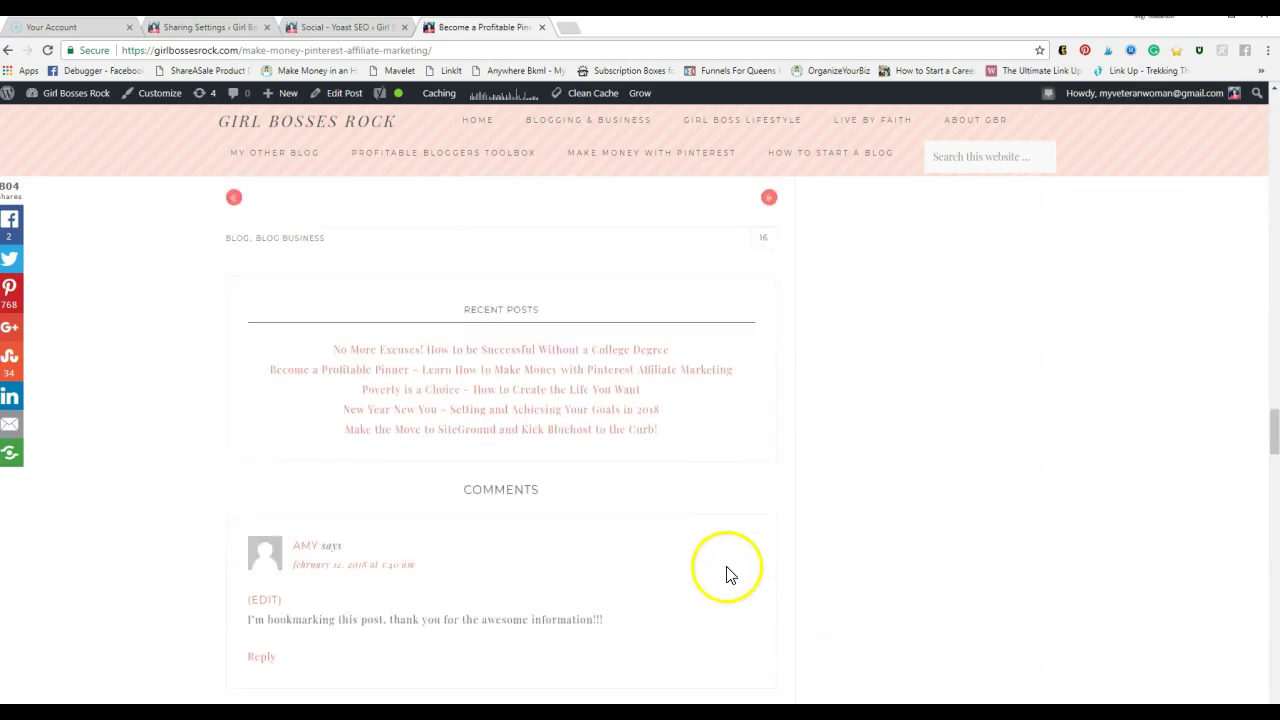
scroll(800, 548, down, 10)
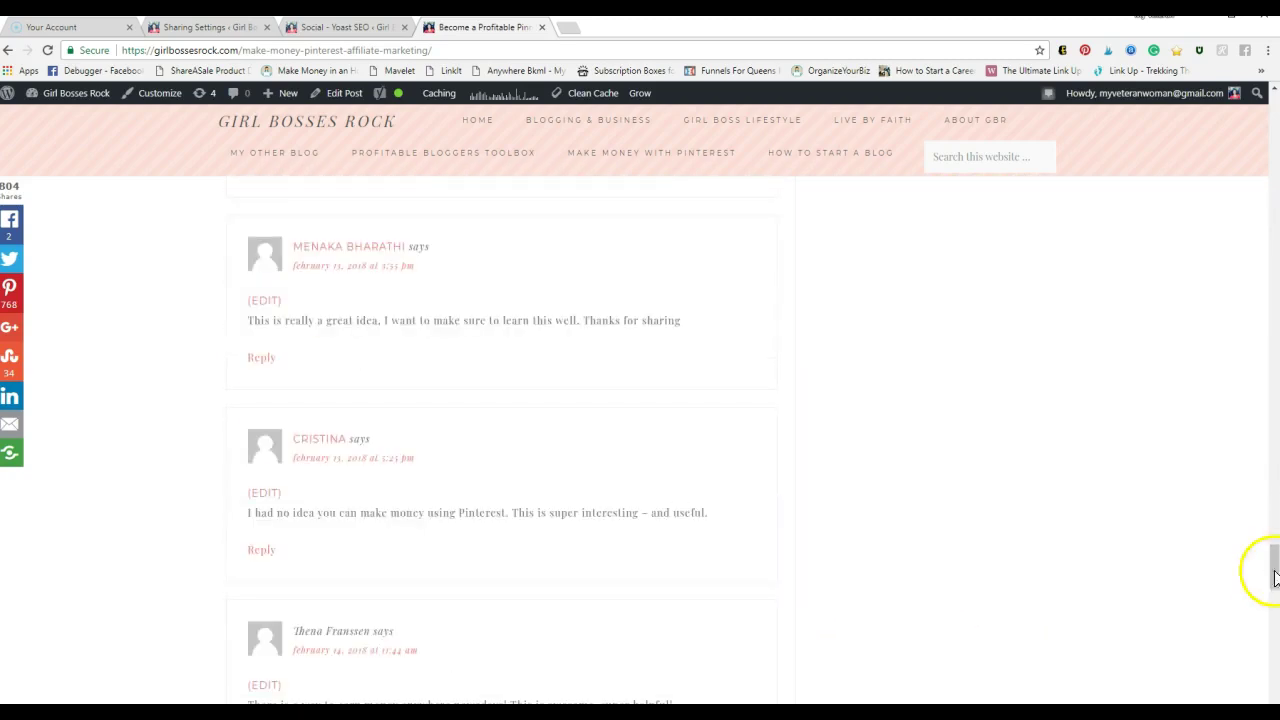
drag(1273, 575, 1273, 705)
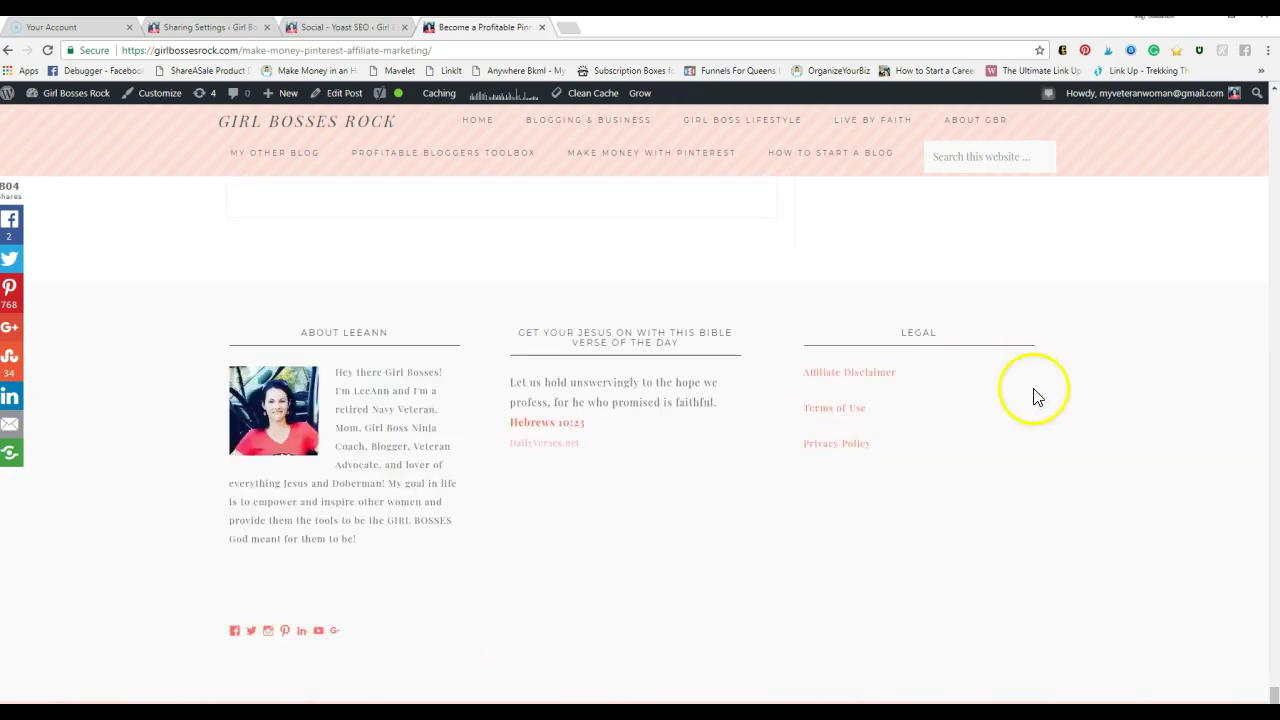
click(883, 585)
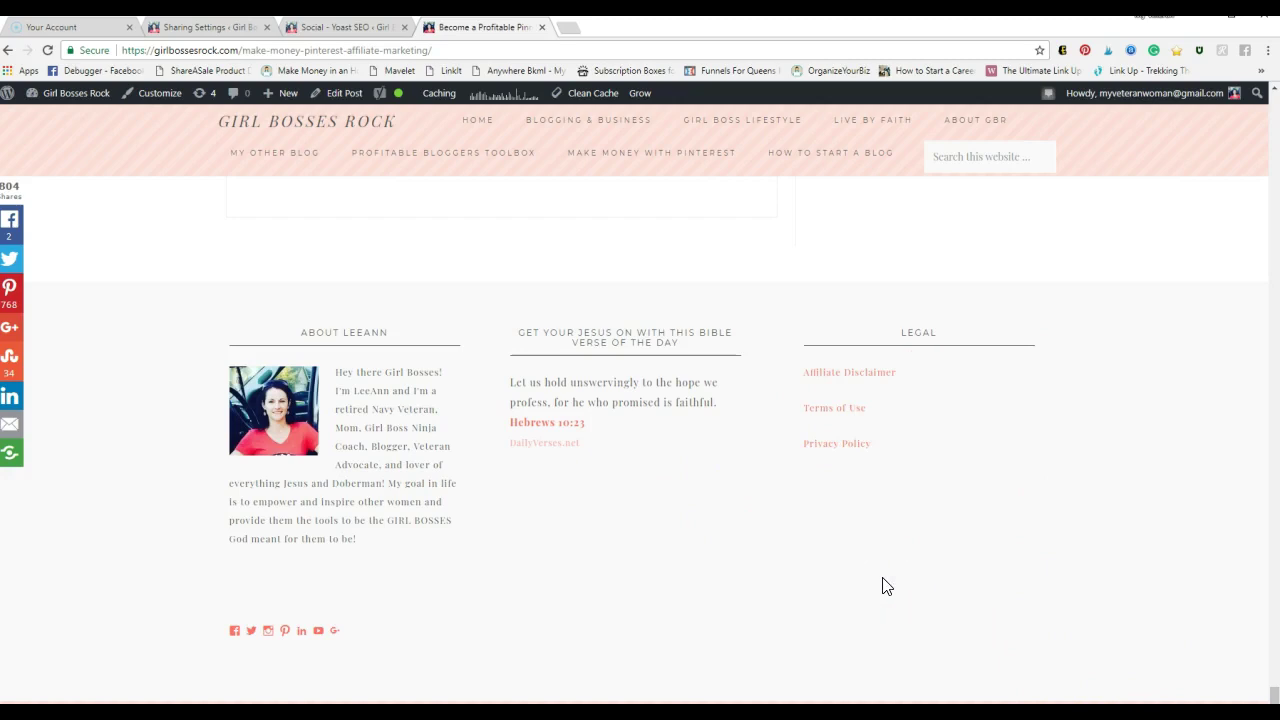